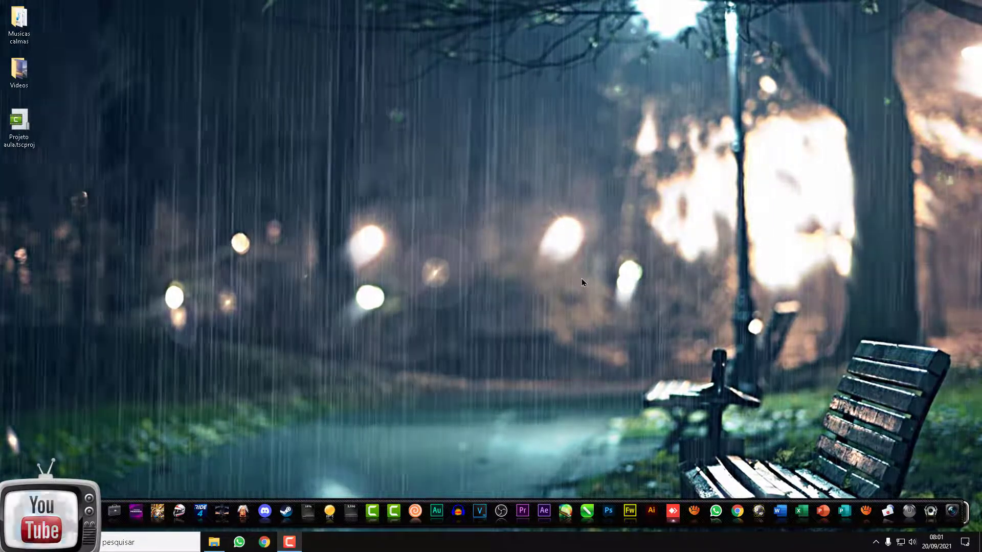
Step: Open the Projeto aula project in Camtasia from its desktop folder and display the cursor effects
{"action": "double_click", "coordinate": [18, 128]}
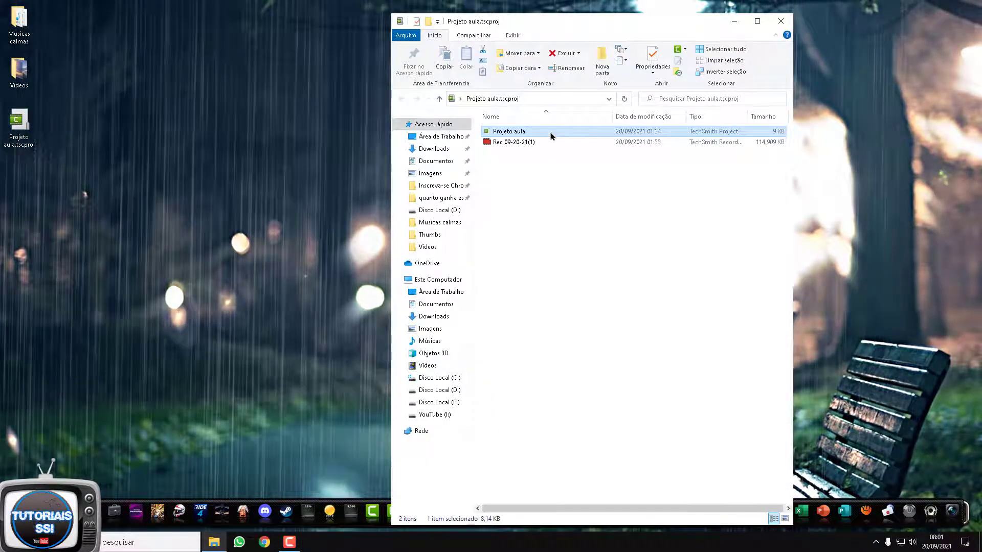
{"action": "double_click", "coordinate": [551, 135]}
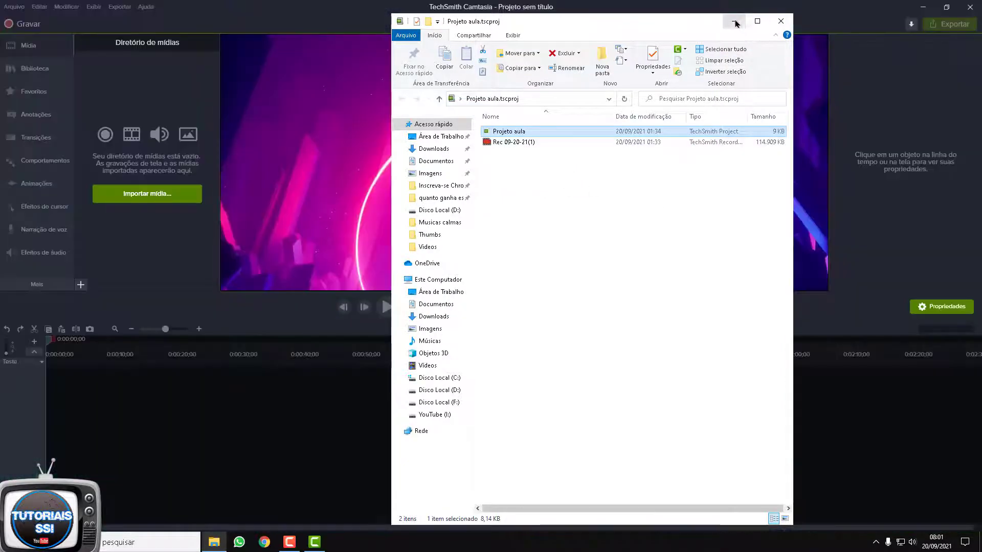
{"action": "left_click", "coordinate": [736, 23]}
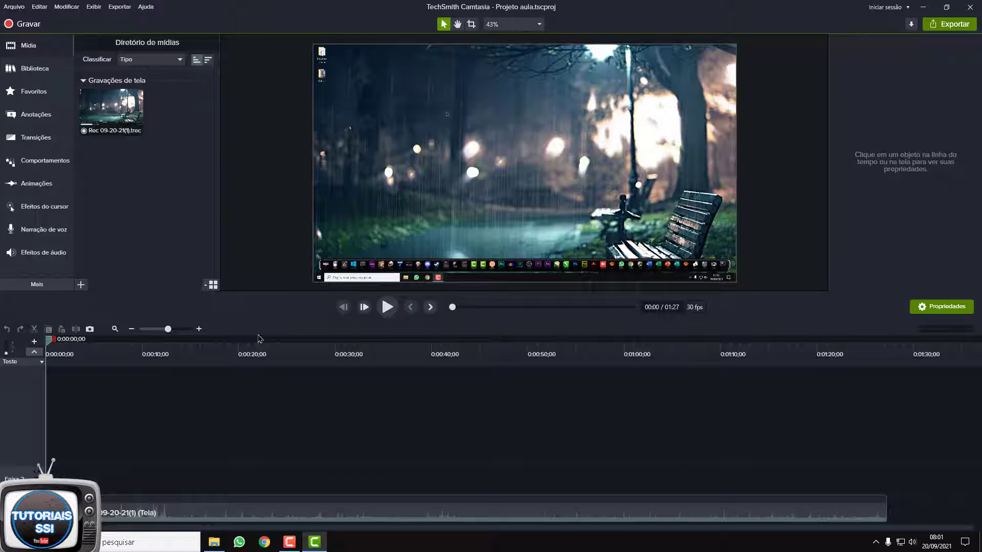
{"action": "mouse_move", "coordinate": [49, 343]}
{"action": "left_mouse_down"}
{"action": "mouse_move", "coordinate": [337, 361]}
{"action": "mouse_move", "coordinate": [821, 445]}
{"action": "mouse_move", "coordinate": [425, 444]}
{"action": "mouse_move", "coordinate": [236, 427]}
{"action": "mouse_move", "coordinate": [23, 427]}
{"action": "left_mouse_up"}
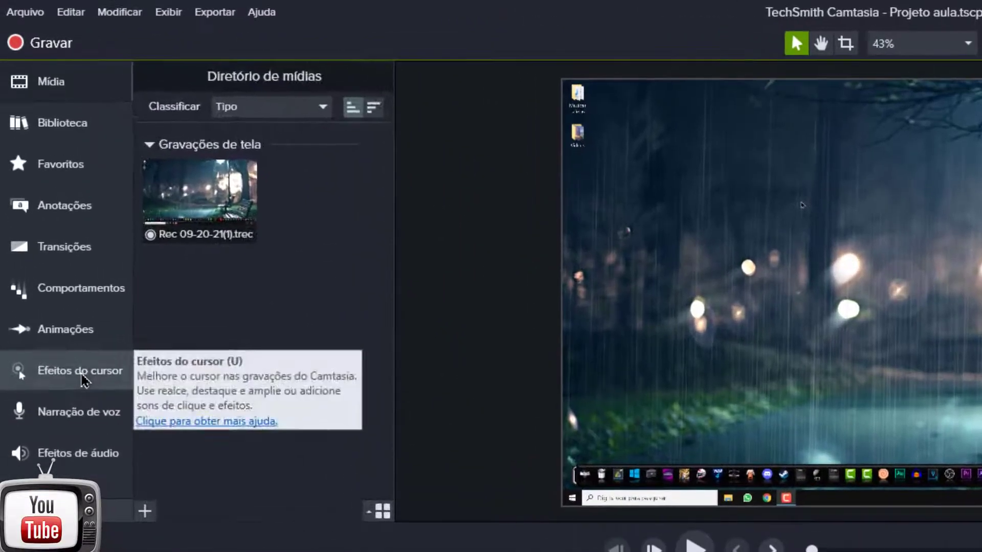
{"action": "left_click", "coordinate": [47, 209]}
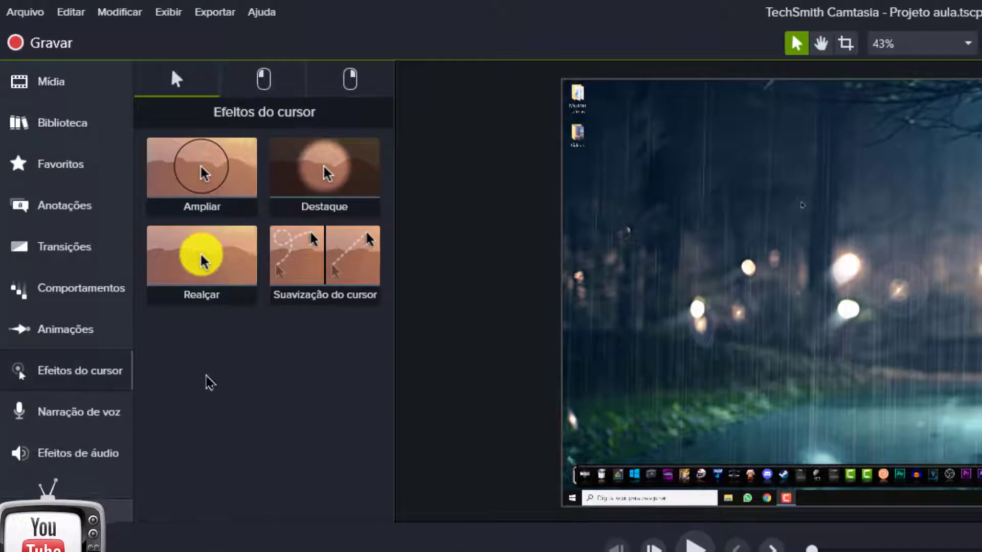
{"action": "left_click", "coordinate": [205, 266]}
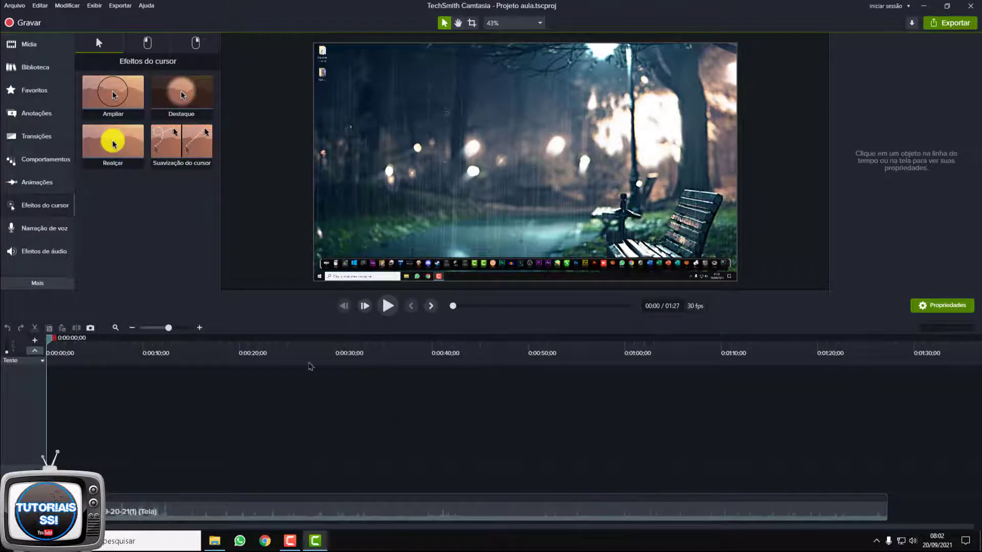
Step: Apply the Realçar cursor effect to the screen recording and change its colour to blue
{"action": "left_click_drag", "start_coordinate": [114, 143], "coordinate": [456, 171]}
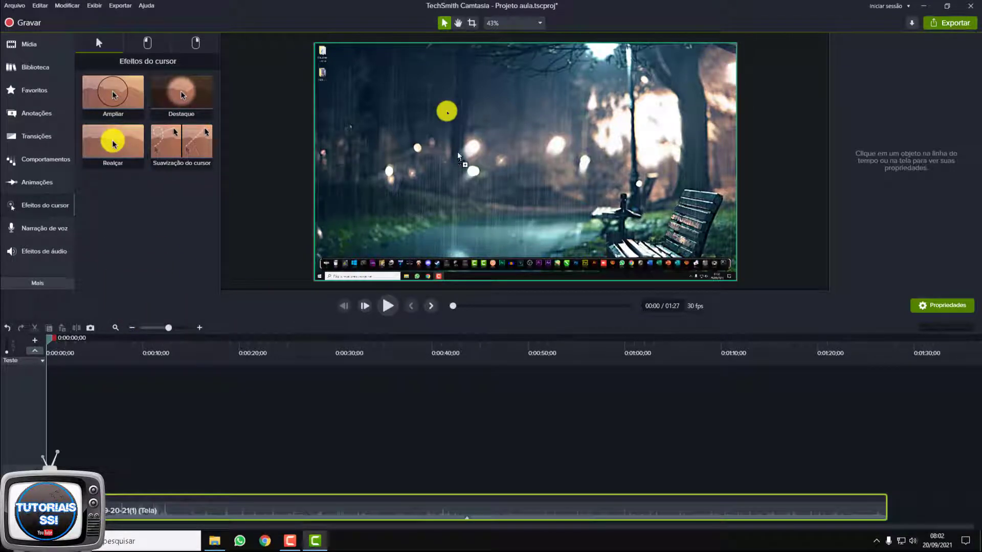
{"action": "left_click_drag", "start_coordinate": [434, 129], "coordinate": [437, 128]}
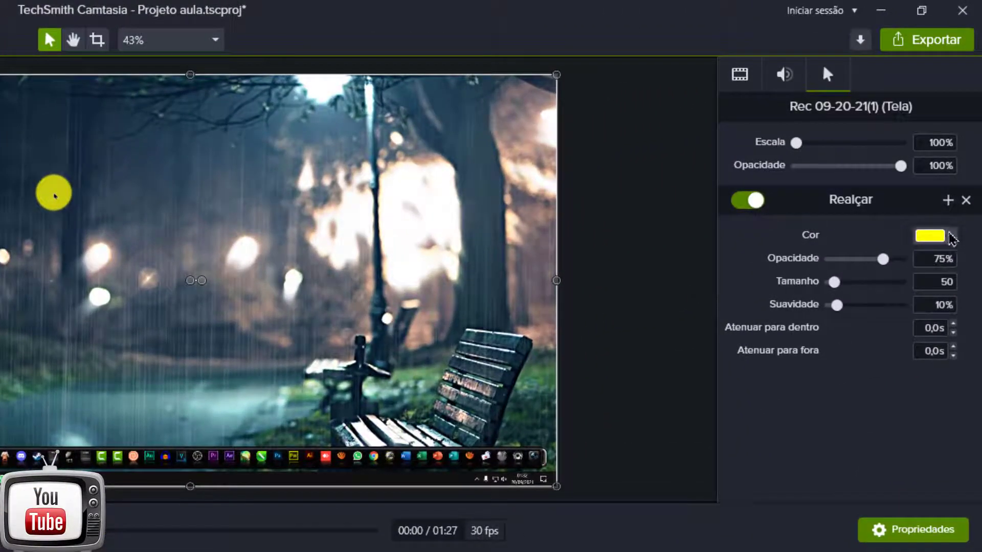
{"action": "left_click", "coordinate": [948, 237]}
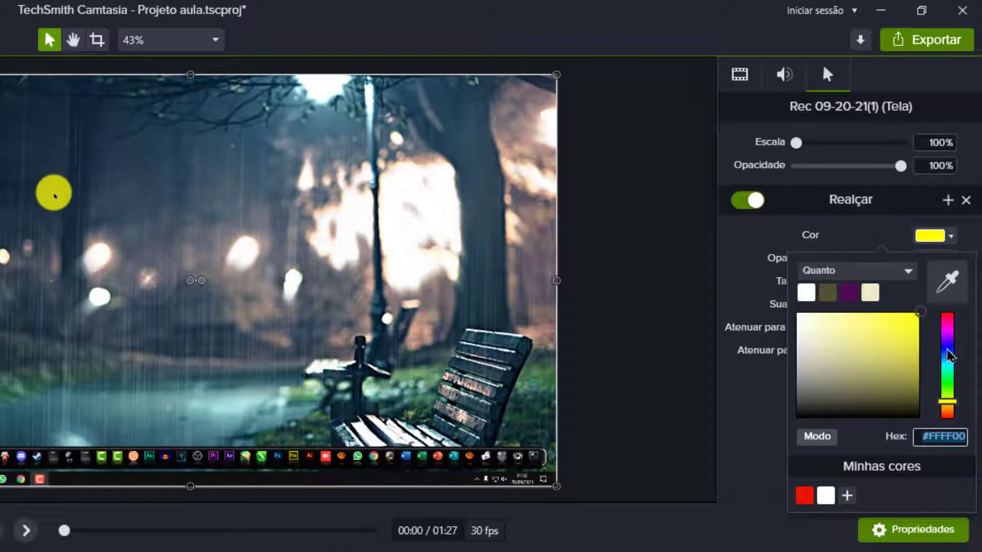
{"action": "left_click", "coordinate": [946, 349]}
{"action": "left_click_drag", "start_coordinate": [916, 322], "coordinate": [917, 327]}
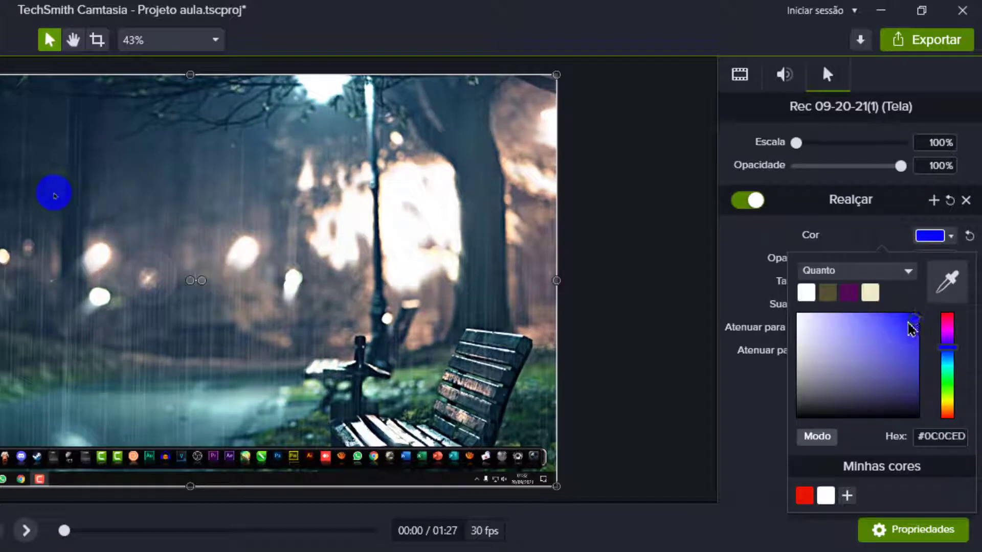
{"action": "left_click", "coordinate": [711, 265]}
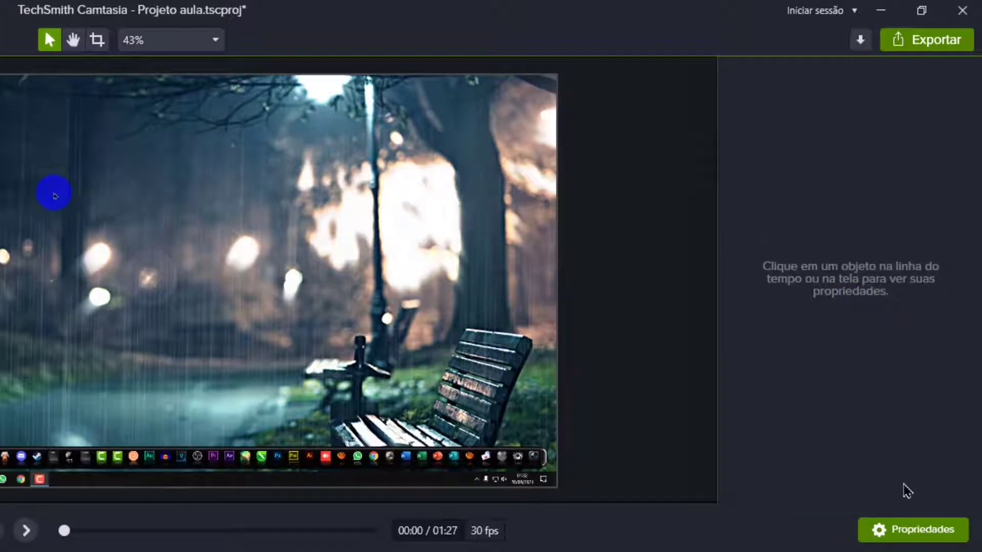
Step: Set the Realçar effect's size to 20, opacity to 59% and softness to 16%
{"action": "left_click", "coordinate": [522, 318]}
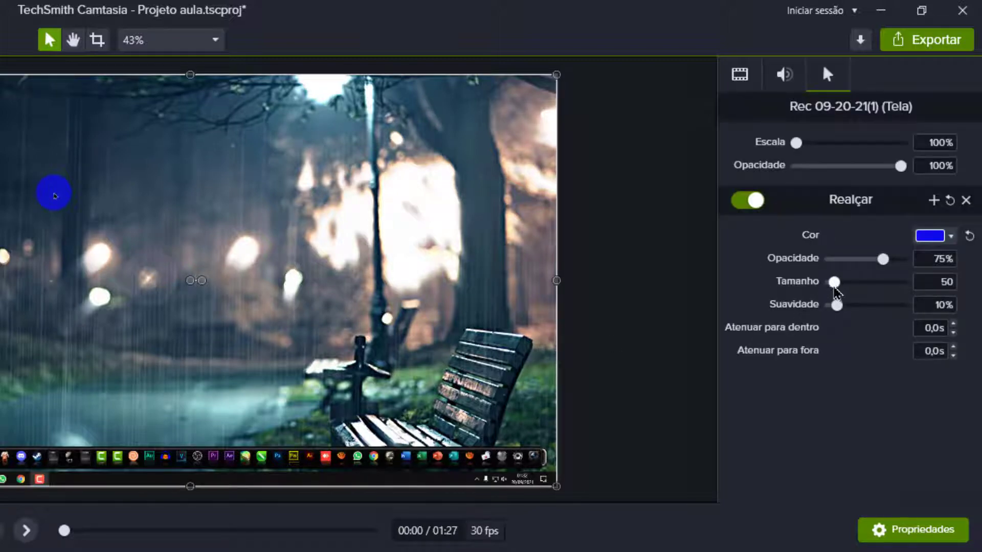
{"action": "left_click_drag", "start_coordinate": [833, 287], "coordinate": [831, 287]}
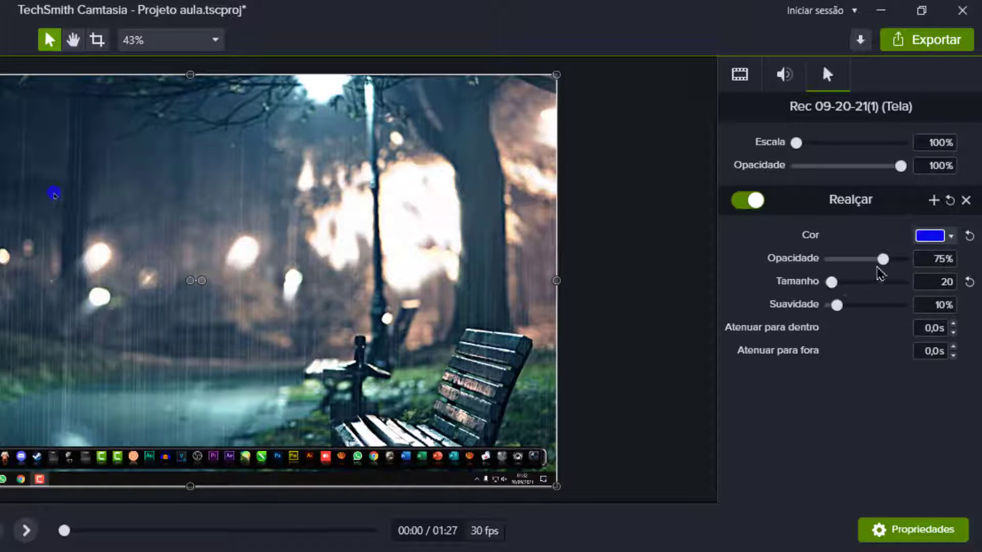
{"action": "mouse_move", "coordinate": [885, 261]}
{"action": "left_mouse_down"}
{"action": "mouse_move", "coordinate": [846, 269]}
{"action": "mouse_move", "coordinate": [871, 266]}
{"action": "left_mouse_up"}
{"action": "left_click_drag", "start_coordinate": [836, 305], "coordinate": [841, 305]}
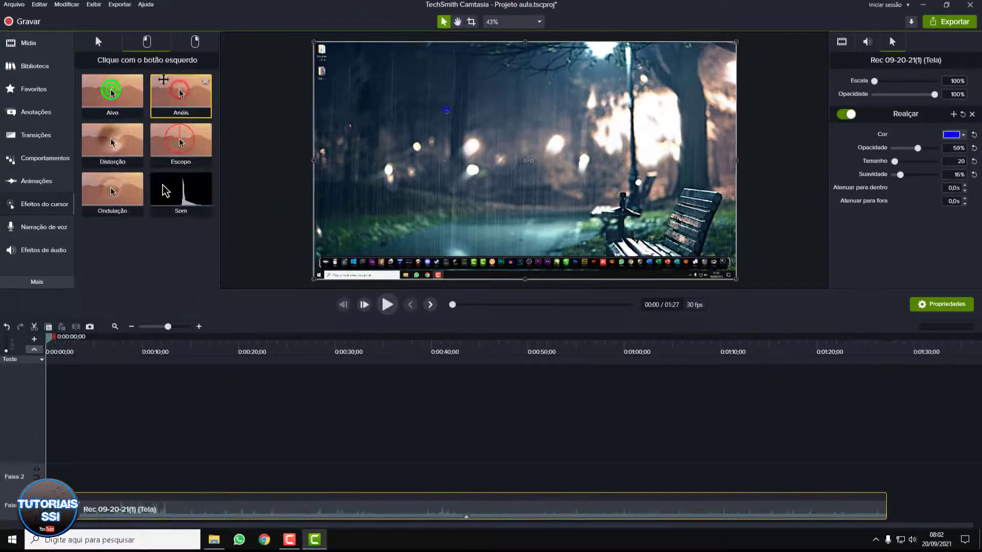
Step: Look through the right-click and left-click effect sets and return to the general cursor effects
{"action": "left_click", "coordinate": [198, 46]}
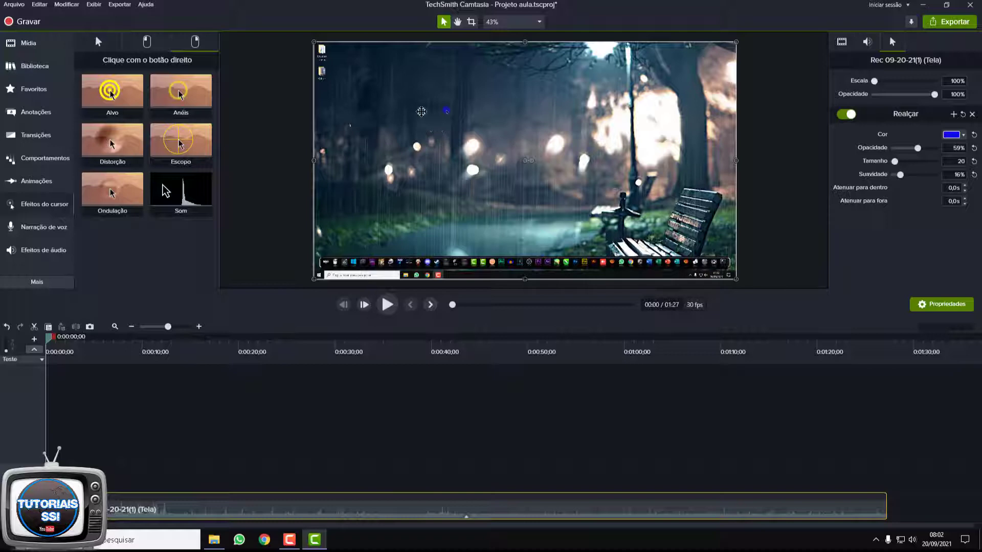
{"action": "left_click", "coordinate": [147, 44]}
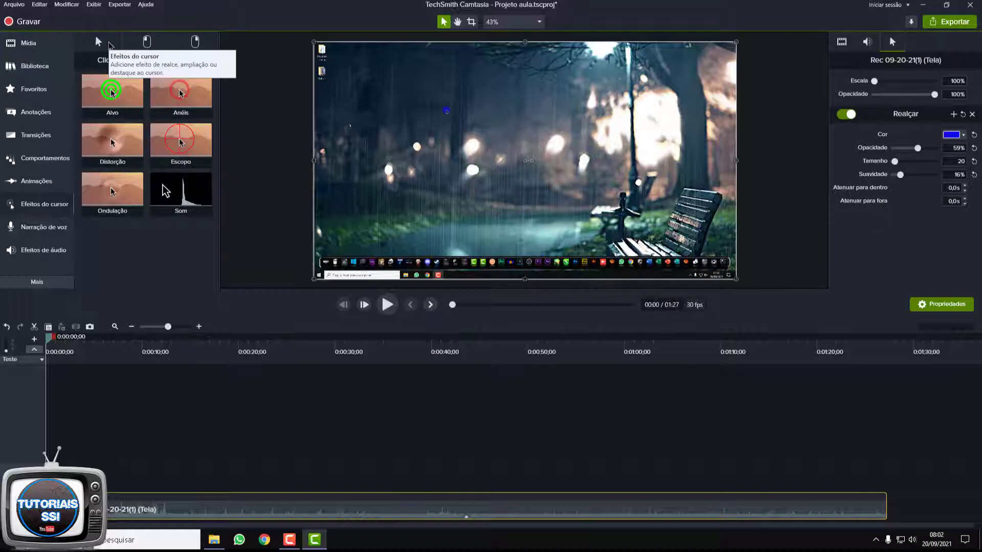
{"action": "left_click", "coordinate": [108, 43]}
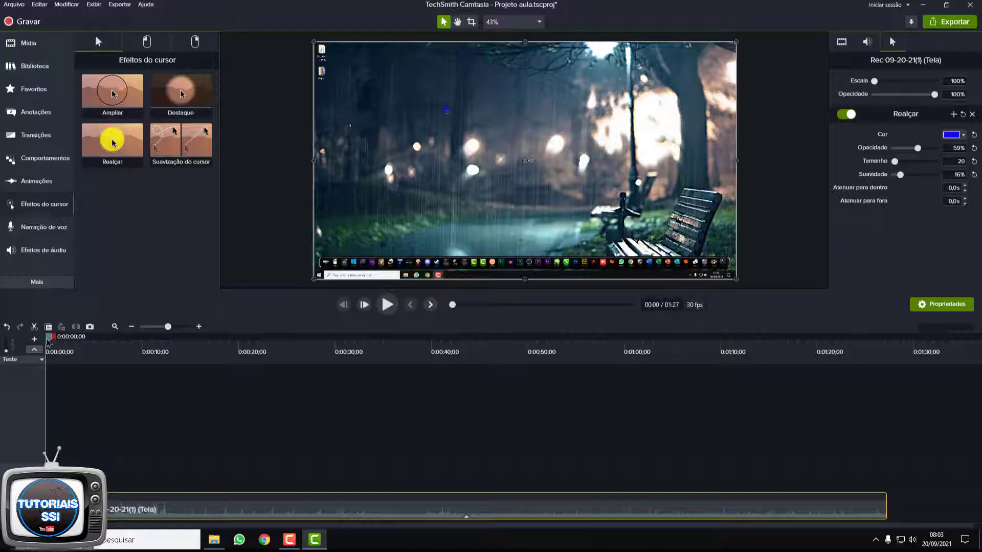
Step: Preview the highlighted cursor through the recording up to about 1:00 and return the playhead to the start
{"action": "left_click_drag", "start_coordinate": [48, 341], "coordinate": [108, 340]}
{"action": "left_click", "coordinate": [127, 353]}
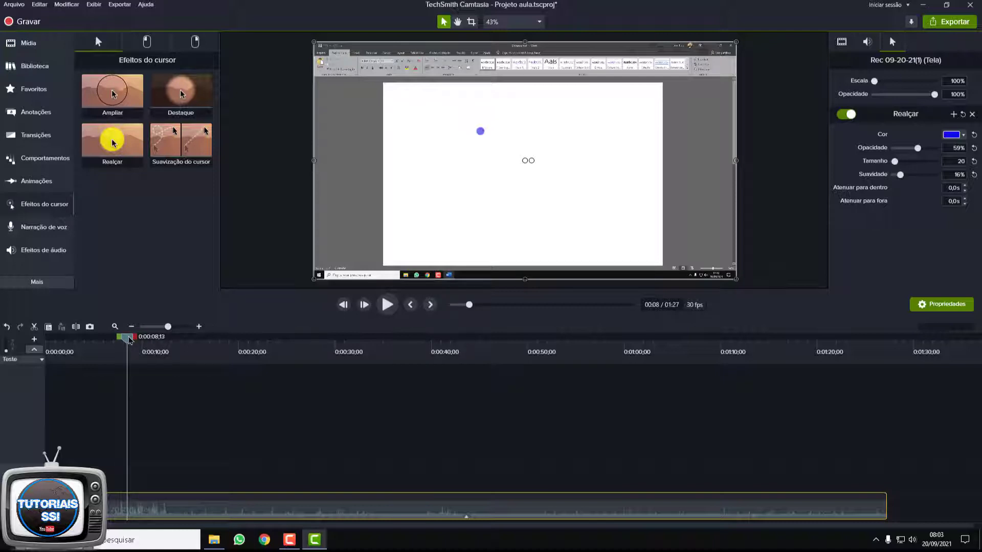
{"action": "mouse_move", "coordinate": [130, 340]}
{"action": "left_mouse_down"}
{"action": "mouse_move", "coordinate": [385, 389]}
{"action": "mouse_move", "coordinate": [624, 395]}
{"action": "left_mouse_up"}
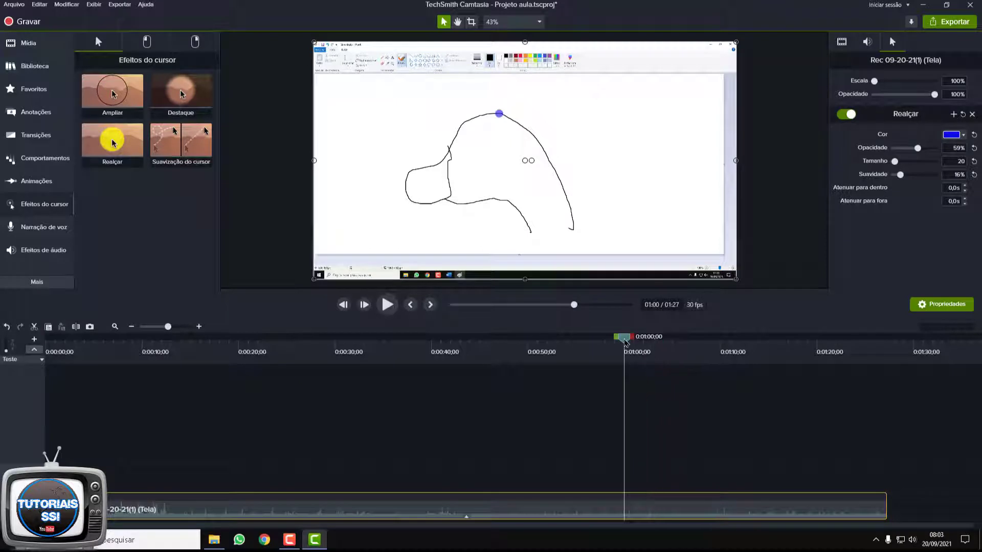
{"action": "mouse_move", "coordinate": [625, 342]}
{"action": "left_mouse_down"}
{"action": "mouse_move", "coordinate": [697, 360]}
{"action": "mouse_move", "coordinate": [423, 362]}
{"action": "mouse_move", "coordinate": [46, 341]}
{"action": "left_mouse_up"}
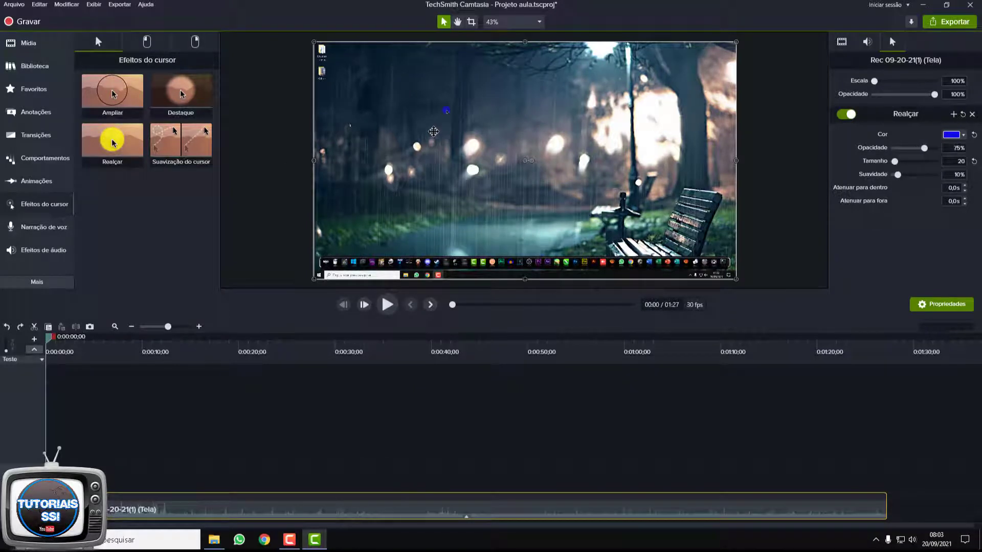
Step: Undo the Realçar adjustments and remove the effect from the recording
{"action": "key", "text": "ctrl+z"}
{"action": "key", "text": "ctrl+z"}
{"action": "key", "text": "ctrl+z"}
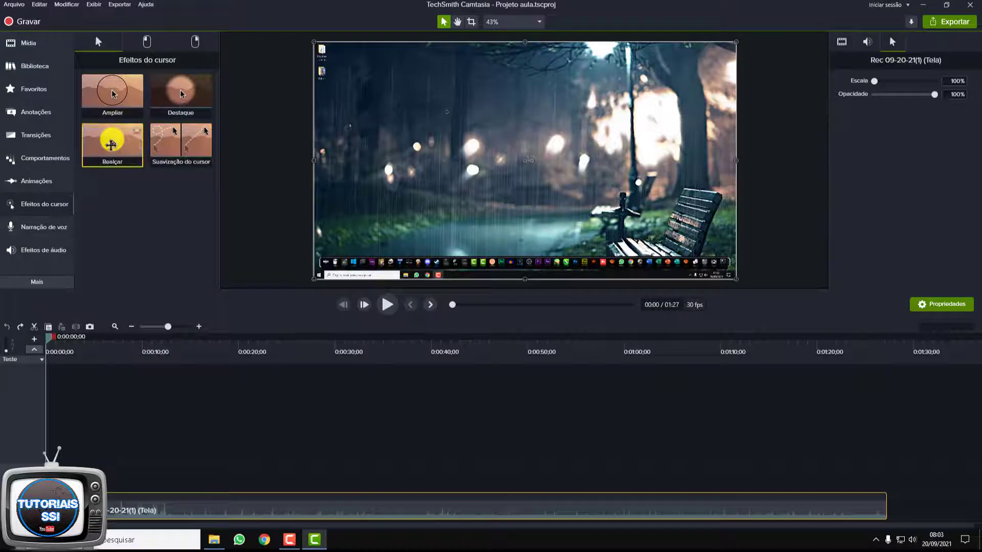
Step: Apply the Ampliar cursor effect to the recording, preview it at 0:22, and set the magnifier size to 370
{"action": "left_click_drag", "start_coordinate": [113, 97], "coordinate": [449, 115]}
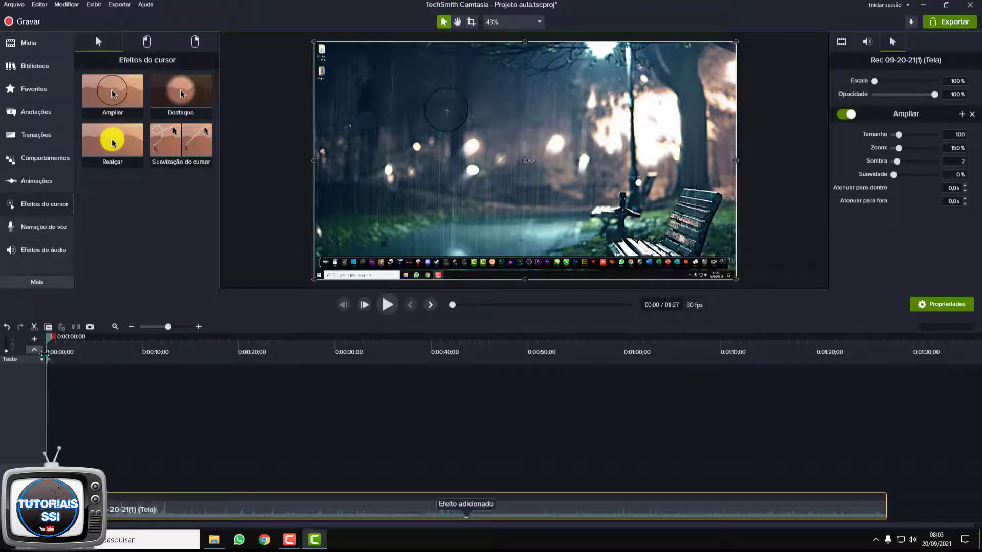
{"action": "left_click_drag", "start_coordinate": [49, 340], "coordinate": [261, 365]}
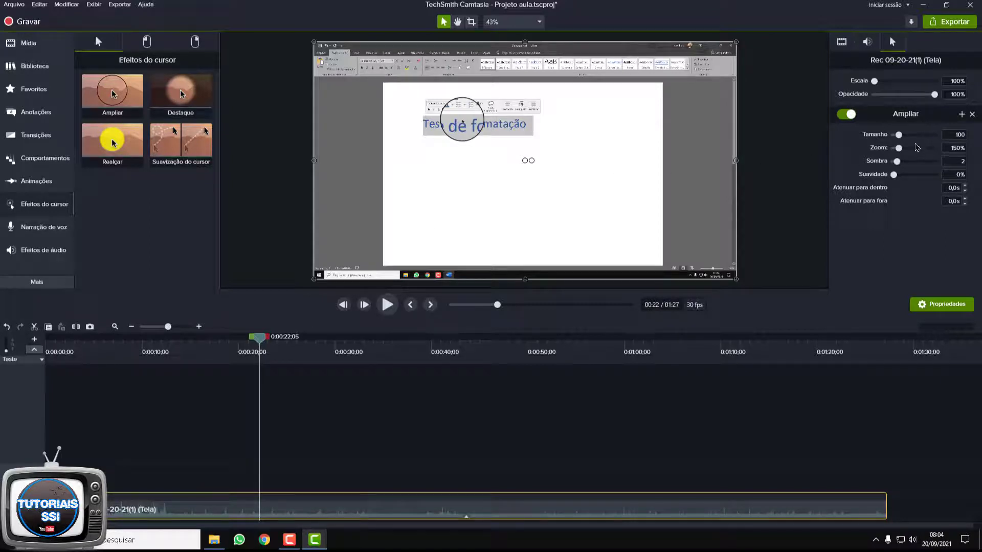
{"action": "left_click_drag", "start_coordinate": [903, 137], "coordinate": [916, 141]}
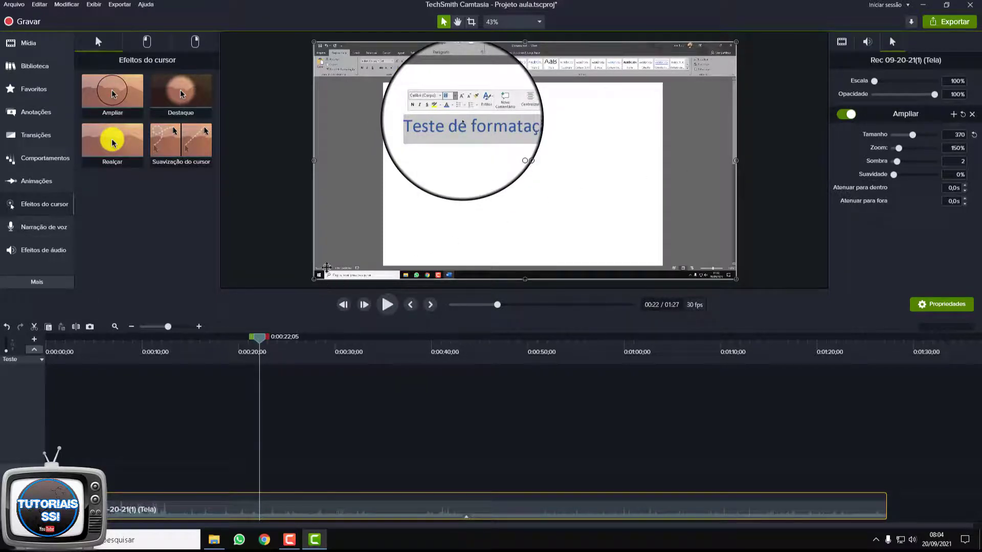
Step: Undo the magnifier size change and the Ampliar effect on the recording
{"action": "key", "text": "ctrl+z"}
{"action": "key", "text": "ctrl+z"}
{"action": "key", "text": "ctrl+z"}
{"action": "key", "text": "ctrl+z"}
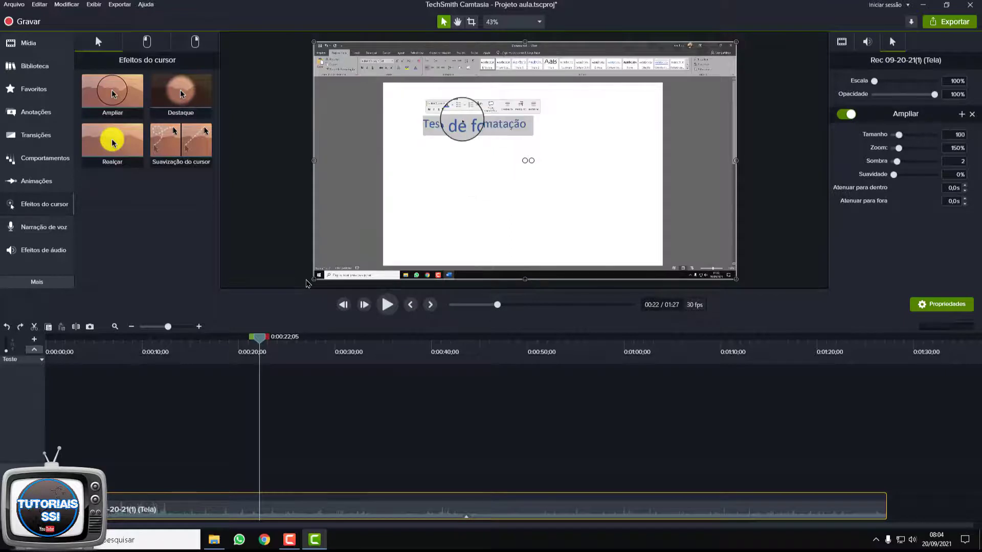
{"action": "key", "text": "ctrl+z"}
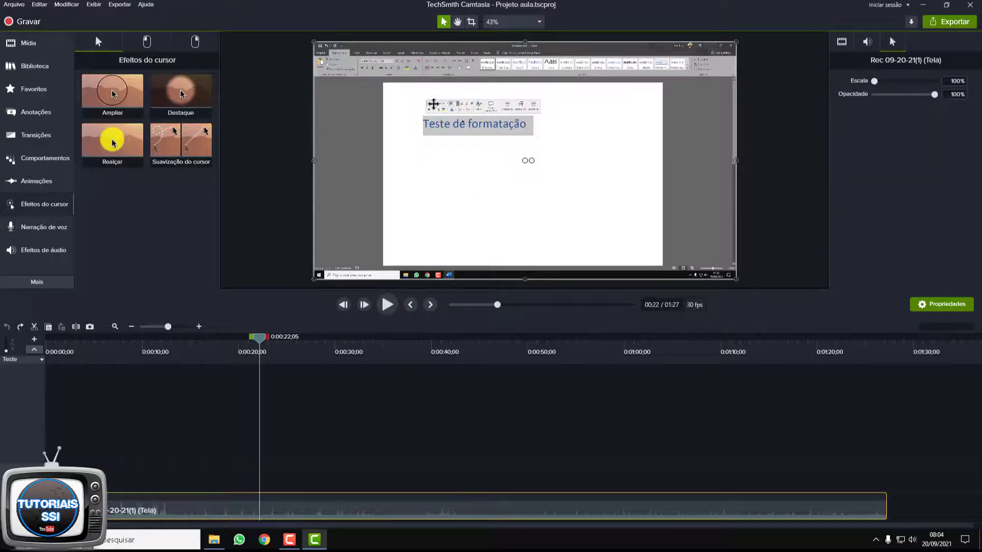
Step: Try the Destaque cursor effect at size 360 on the recording, preview it up to about 0:44, and undo it
{"action": "left_click_drag", "start_coordinate": [181, 93], "coordinate": [503, 128]}
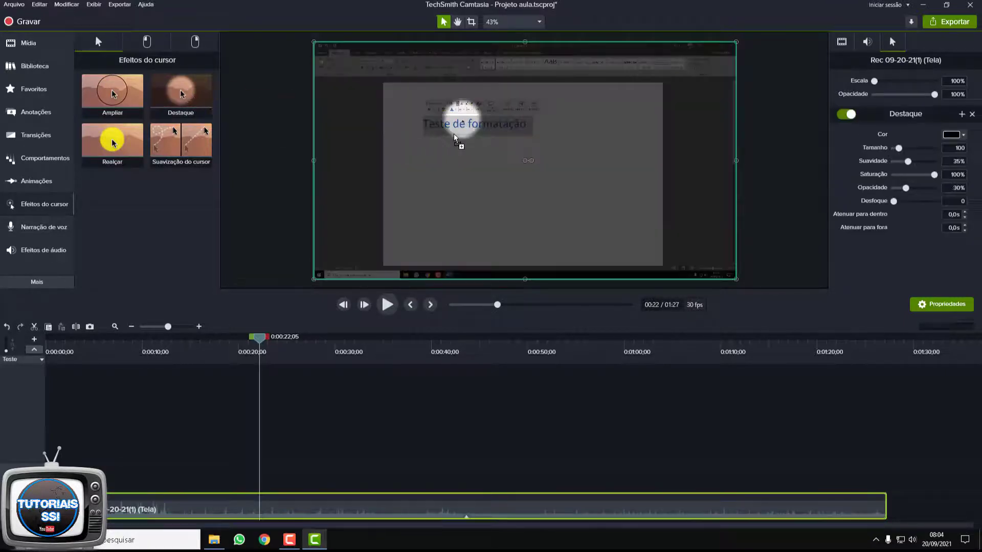
{"action": "left_click_drag", "start_coordinate": [261, 344], "coordinate": [293, 358]}
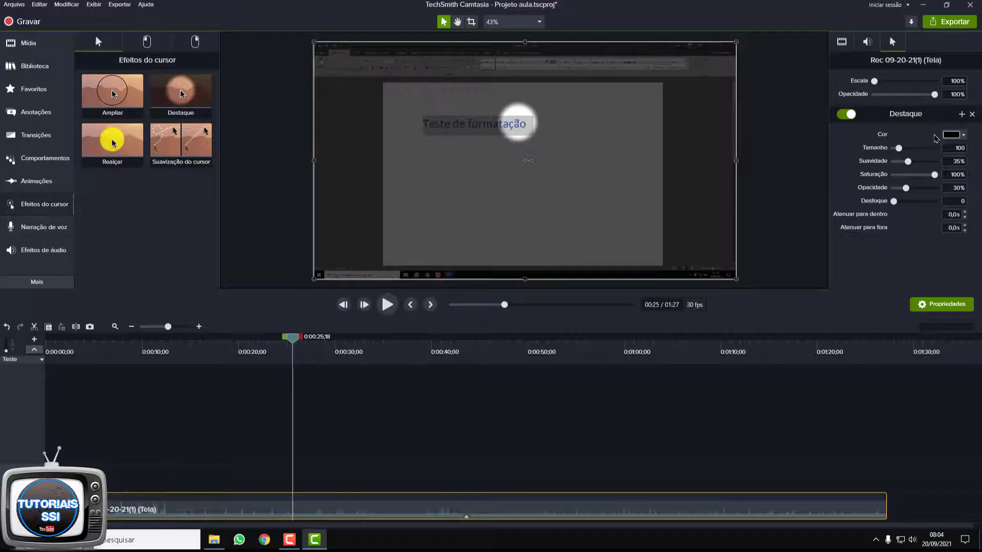
{"action": "left_click_drag", "start_coordinate": [903, 151], "coordinate": [914, 150]}
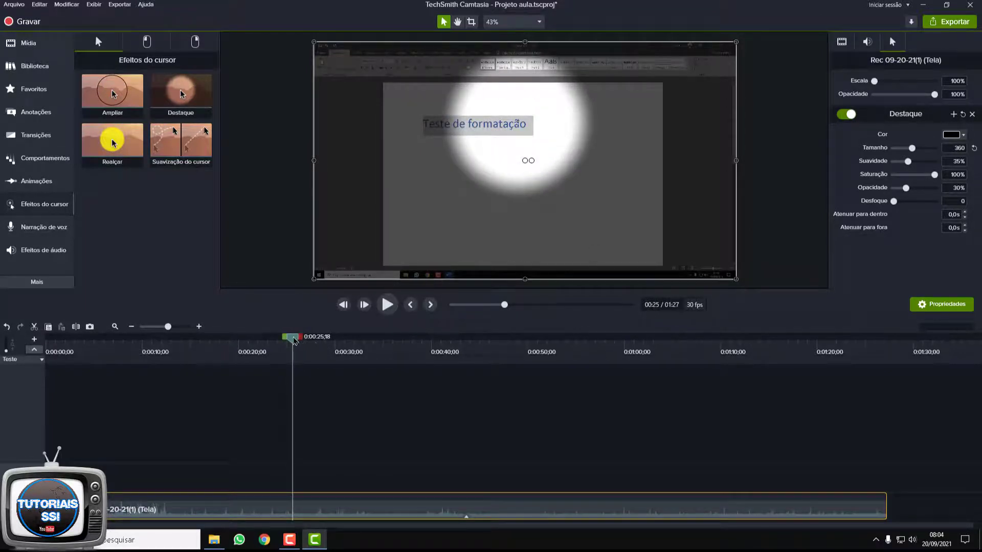
{"action": "mouse_move", "coordinate": [294, 340]}
{"action": "left_mouse_down"}
{"action": "mouse_move", "coordinate": [374, 356]}
{"action": "mouse_move", "coordinate": [373, 343]}
{"action": "mouse_move", "coordinate": [463, 349]}
{"action": "left_mouse_up"}
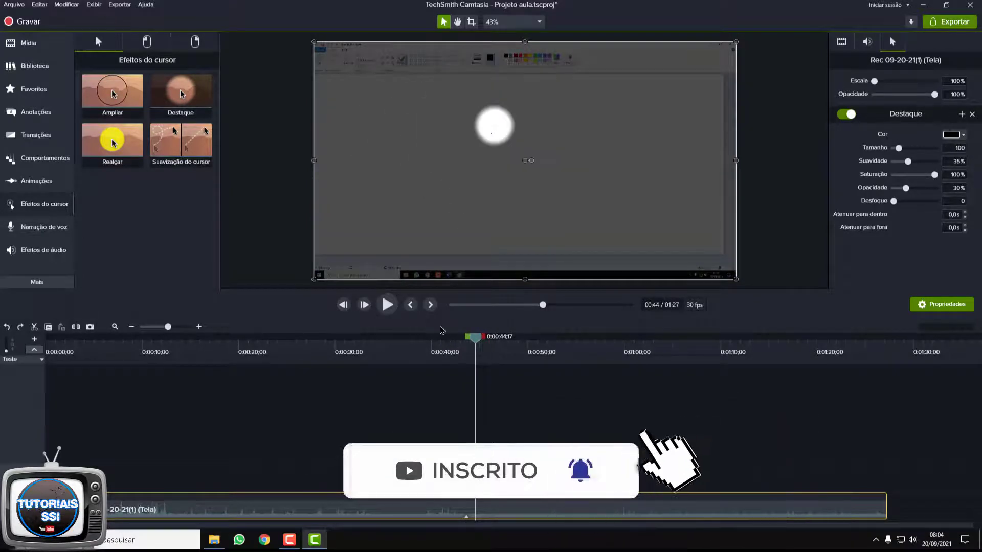
{"action": "key", "text": "ctrl+z"}
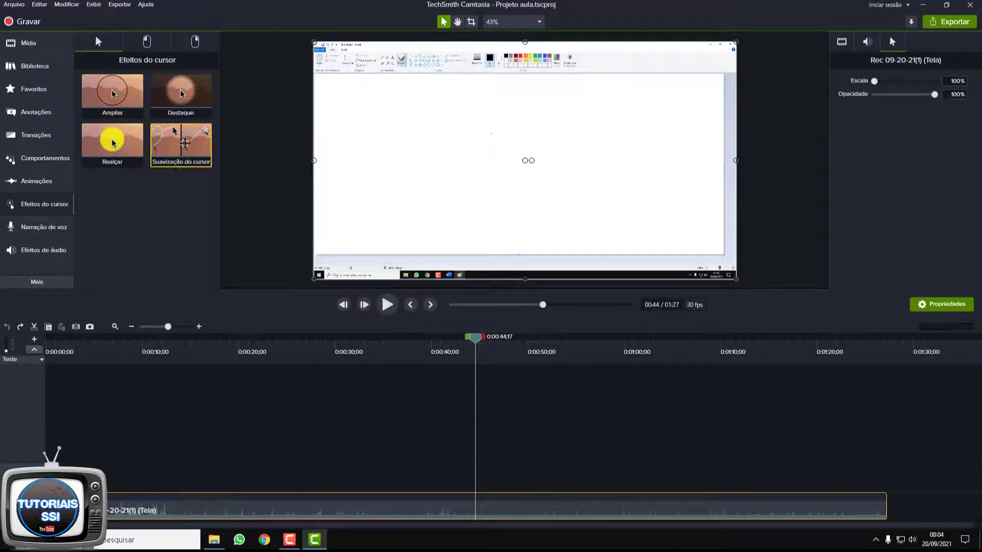
Step: Try the Suavização do cursor effect on the recording, preview it around 0:10, and undo it
{"action": "left_click_drag", "start_coordinate": [185, 144], "coordinate": [416, 170]}
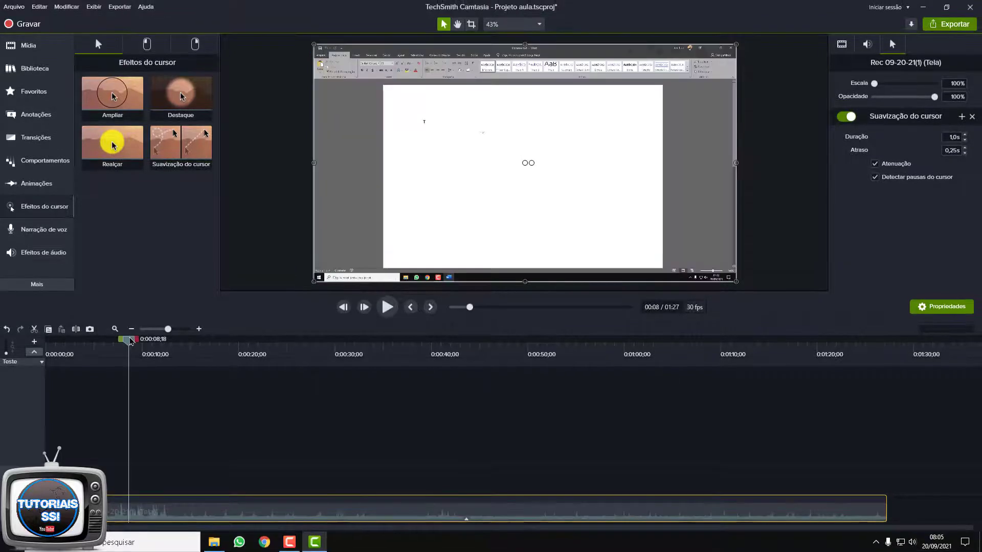
{"action": "left_click_drag", "start_coordinate": [131, 341], "coordinate": [144, 341]}
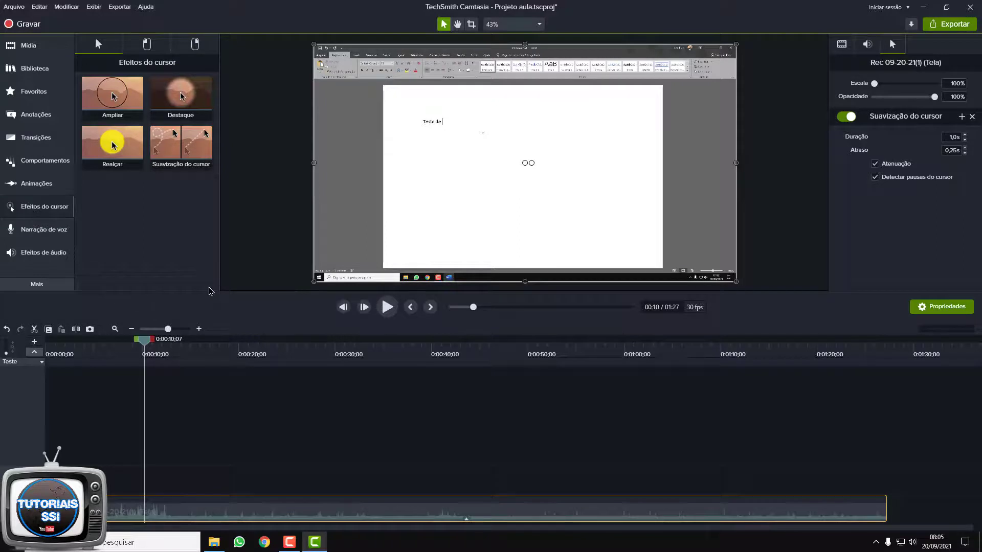
{"action": "key", "text": "ctrl+z"}
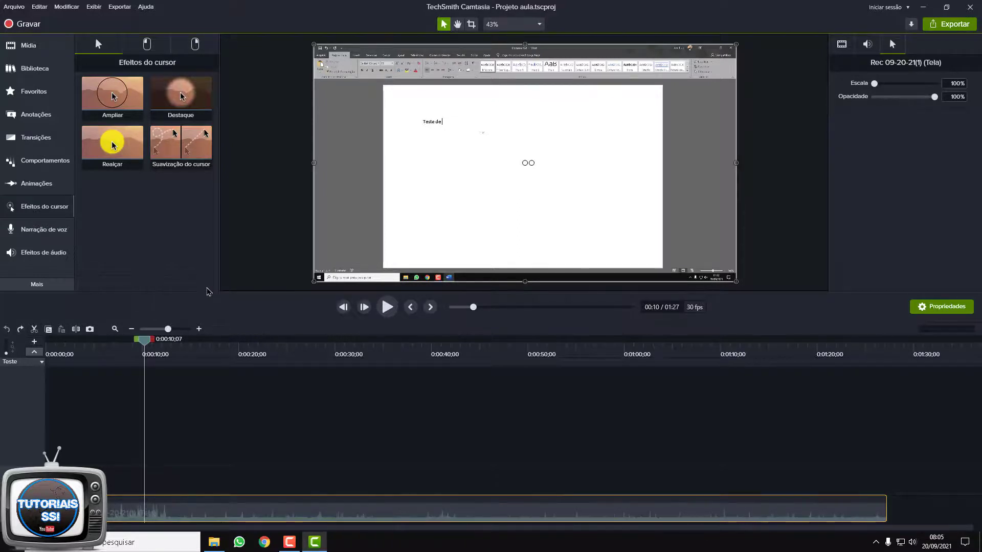
Step: Apply the left-click Alvo effect to the recording and return the playhead to the start of the timeline
{"action": "left_click_drag", "start_coordinate": [145, 346], "coordinate": [120, 346]}
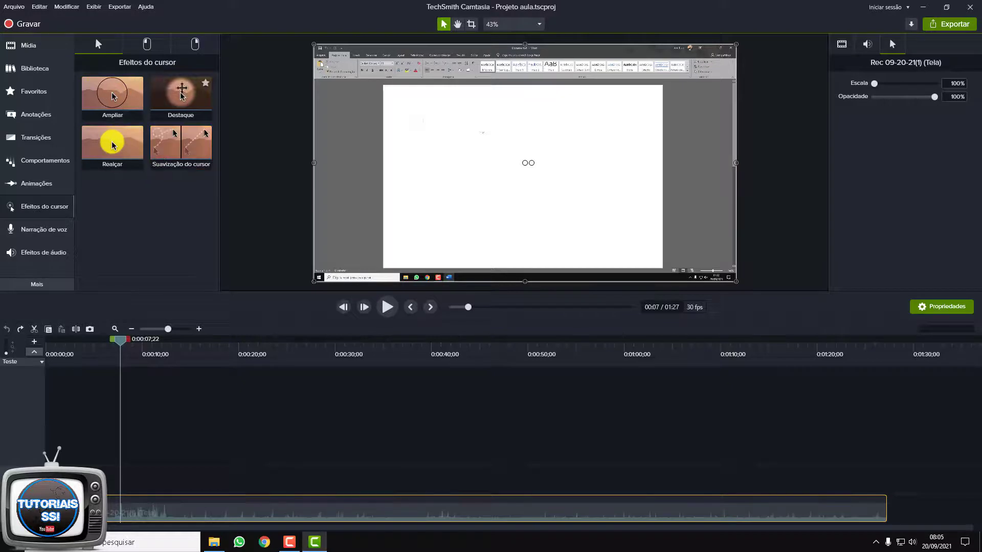
{"action": "left_click", "coordinate": [147, 51]}
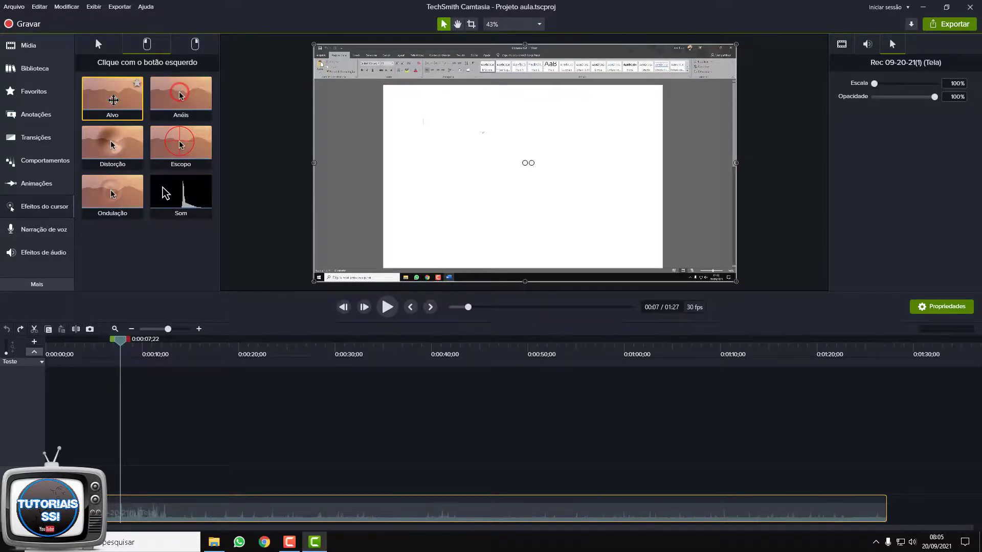
{"action": "left_click_drag", "start_coordinate": [116, 99], "coordinate": [487, 151]}
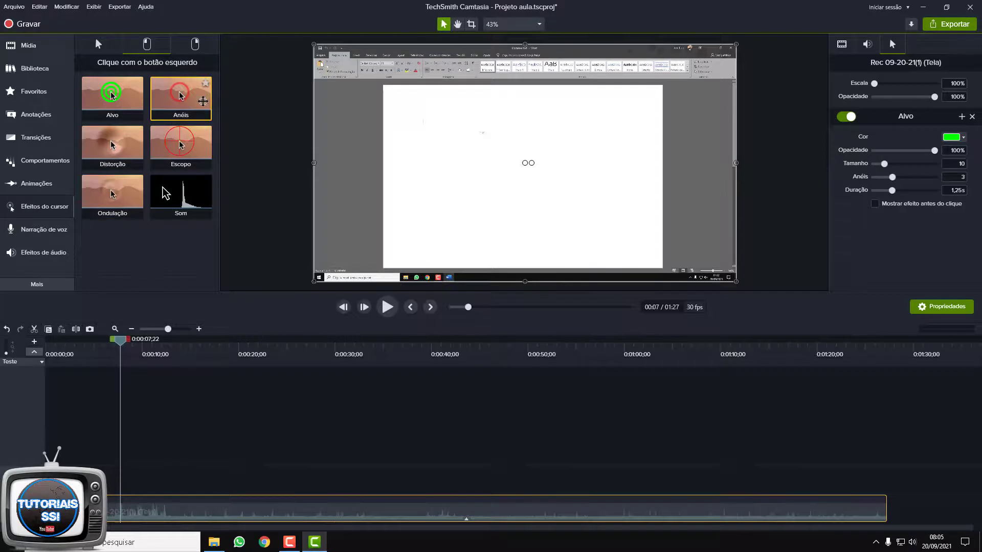
{"action": "left_click", "coordinate": [104, 46]}
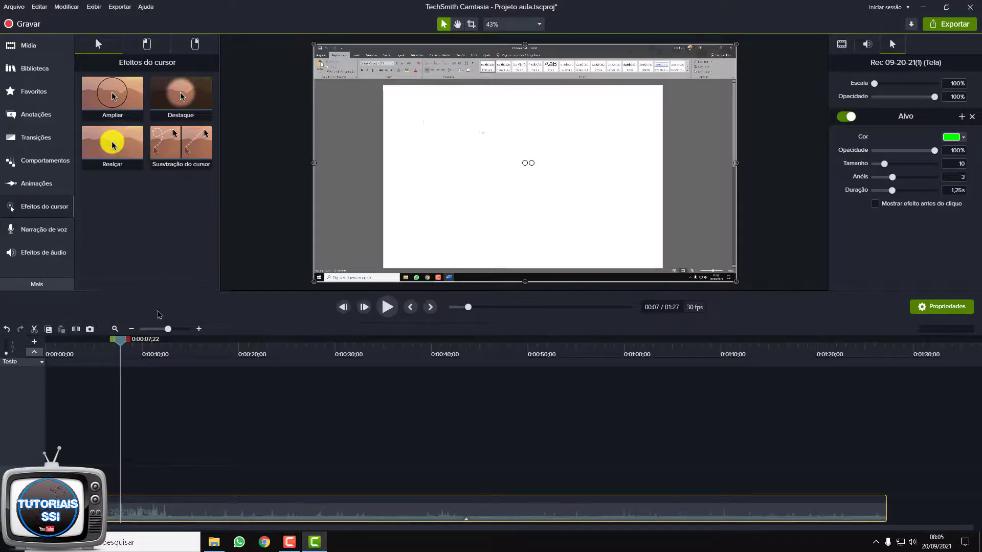
{"action": "left_click_drag", "start_coordinate": [123, 342], "coordinate": [44, 372]}
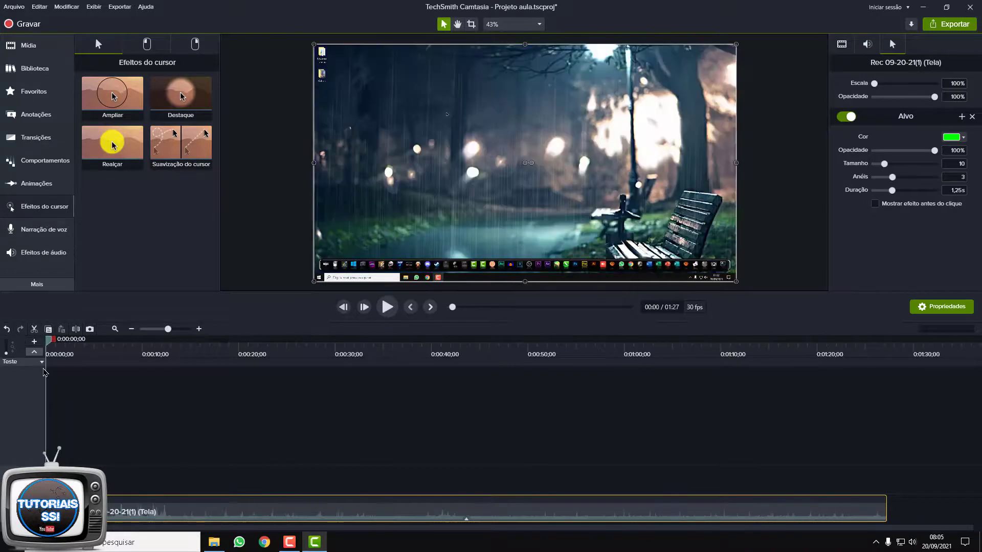